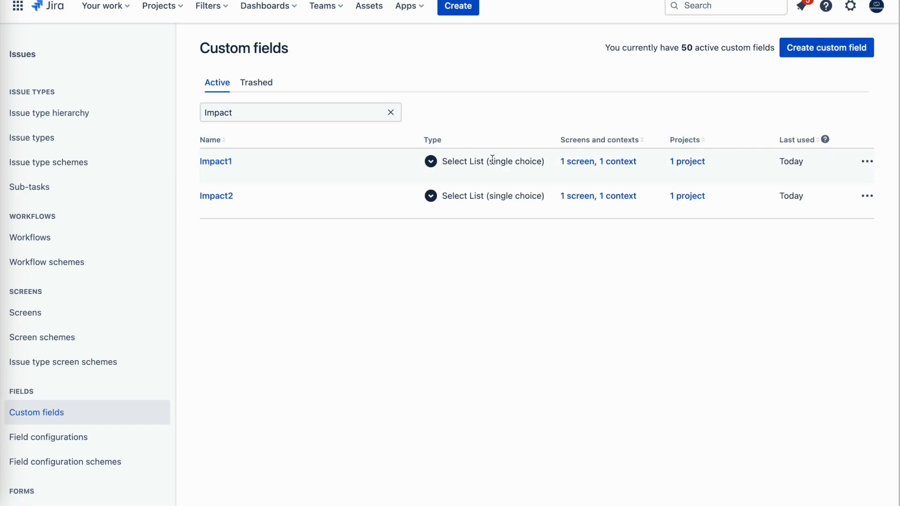
# - Review the Impact1 custom field's type, then its context configuration with applicable issues, default value and options
pyautogui.moveTo(543, 162); pyautogui.dragTo(434, 167)
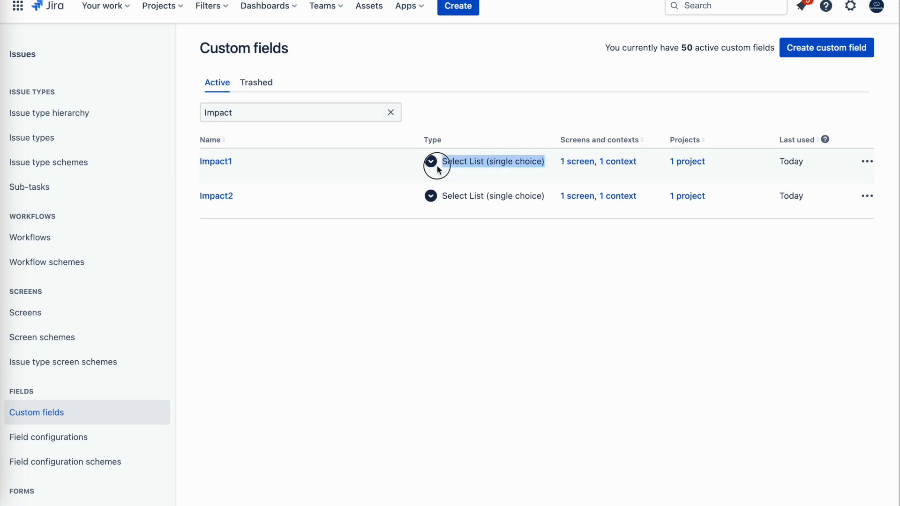
pyautogui.click(626, 164)
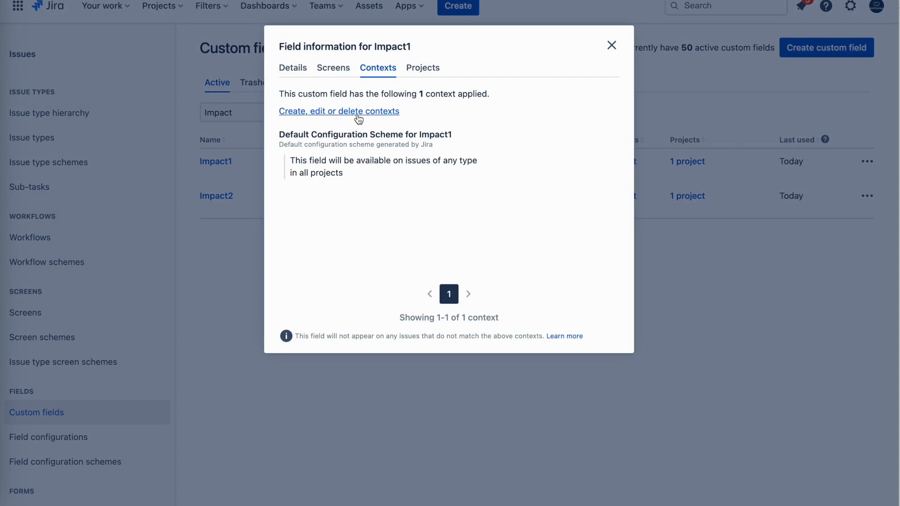
pyautogui.click(358, 112)
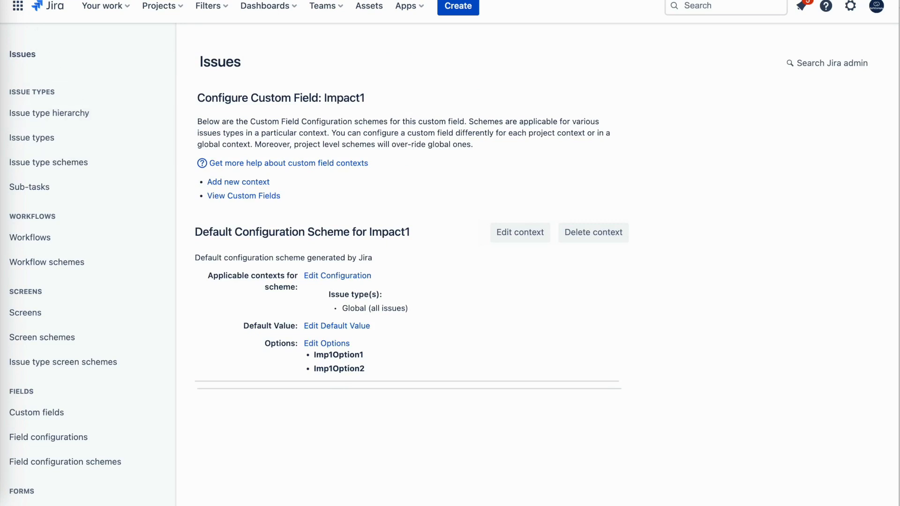
pyautogui.hotkey('alt', 'Left')
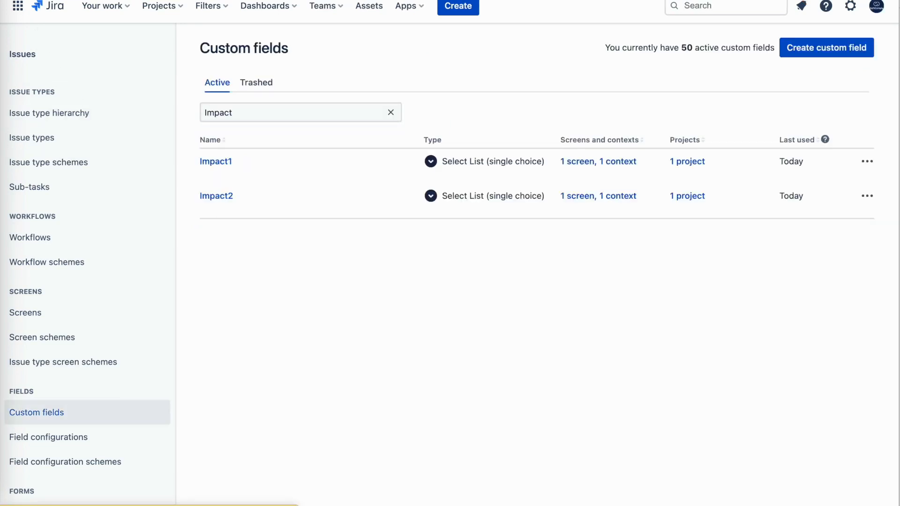
# - Review the Impact2 custom field's context configuration and its list of options
pyautogui.click(617, 196)
pyautogui.click(370, 112)
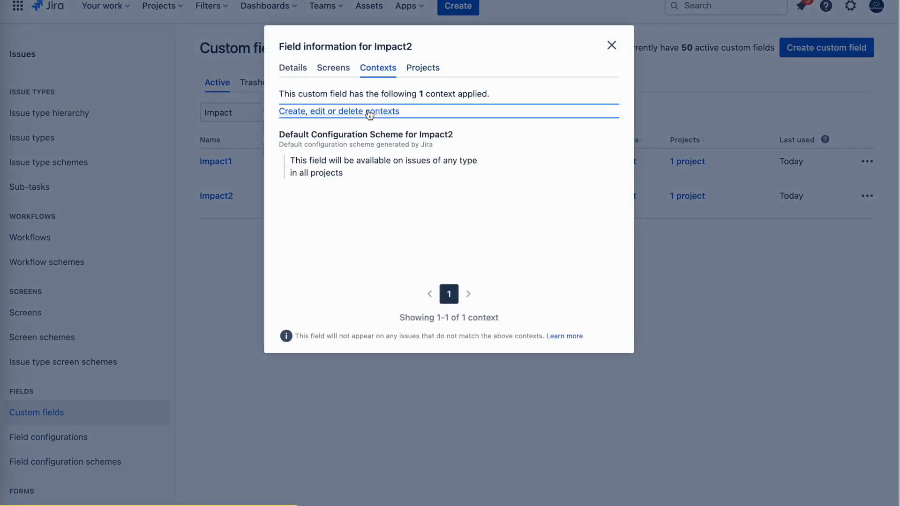
pyautogui.moveTo(314, 368); pyautogui.dragTo(379, 373)
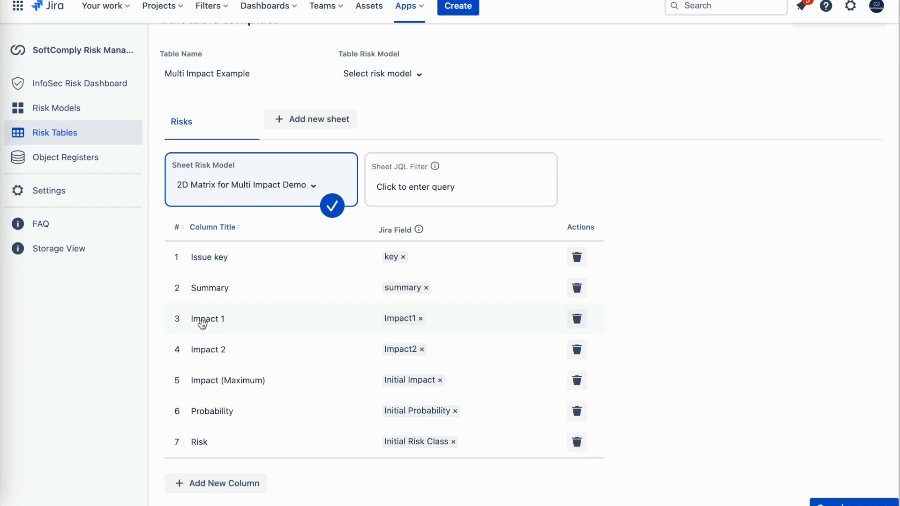
# - Map the Impact 1 column of the Multi Impact Example table to the user-created Jira field Impact1
pyautogui.click(421, 320)
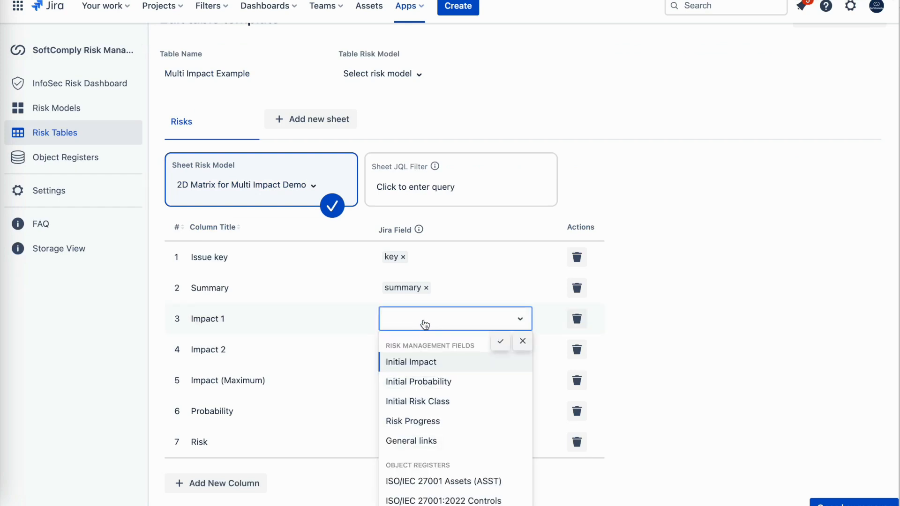
pyautogui.write('Impact')
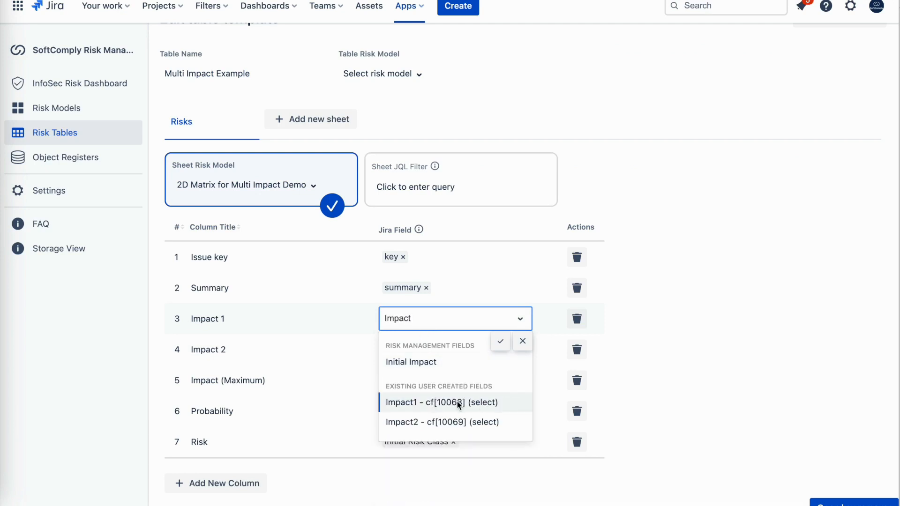
pyautogui.click(506, 402)
pyautogui.click(503, 345)
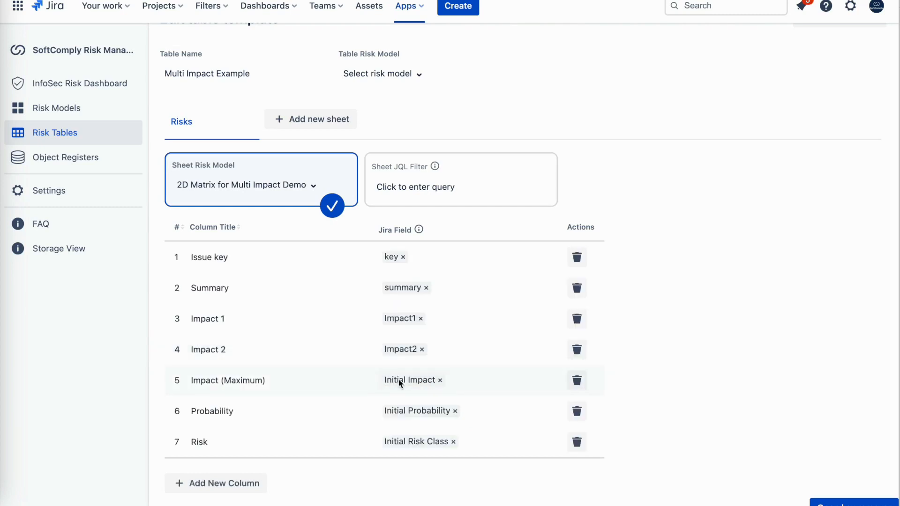
# - Map the Impact (Maximum) column to the risk management field Initial Impact
pyautogui.click(440, 380)
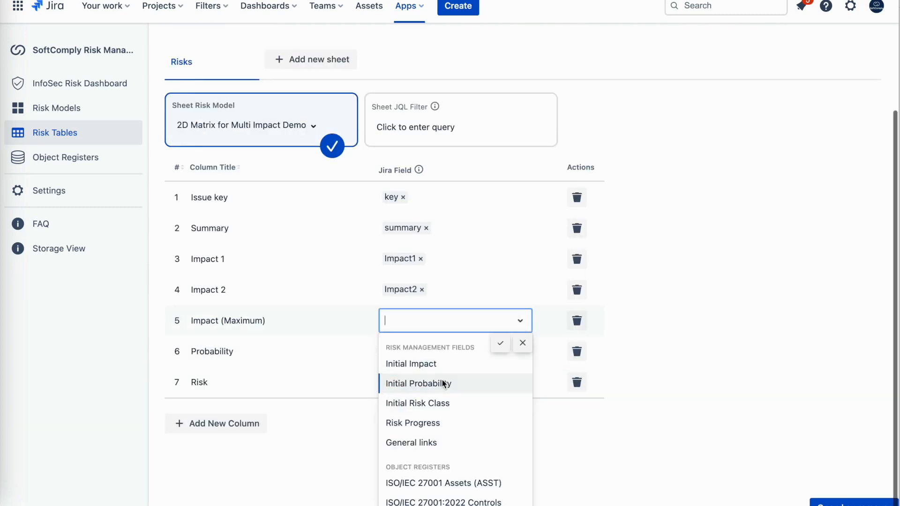
pyautogui.click(410, 365)
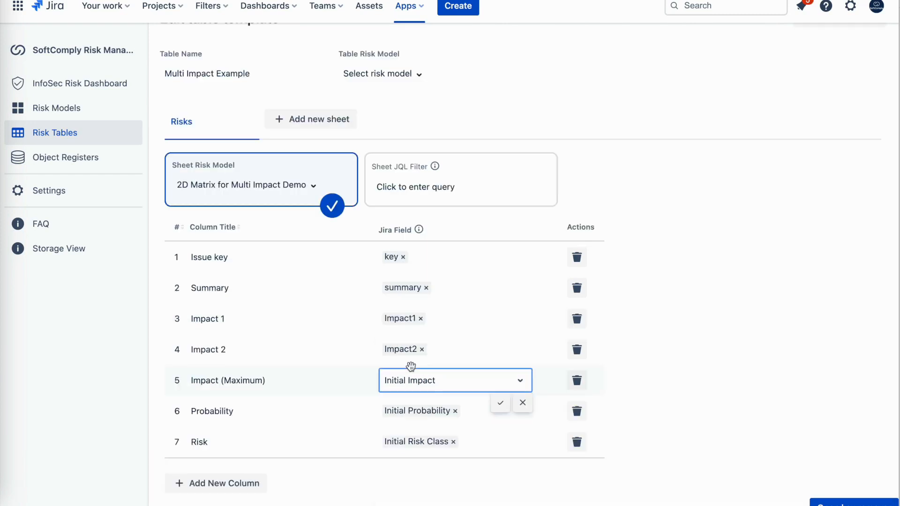
pyautogui.click(499, 403)
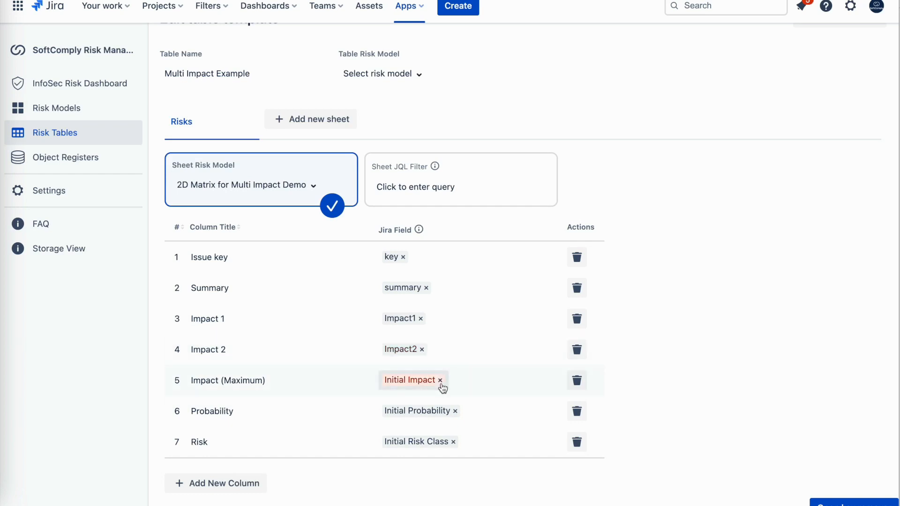
# - Open the risk table of the Multi Impact Demo project in its Risk Management app
pyautogui.click(176, 11)
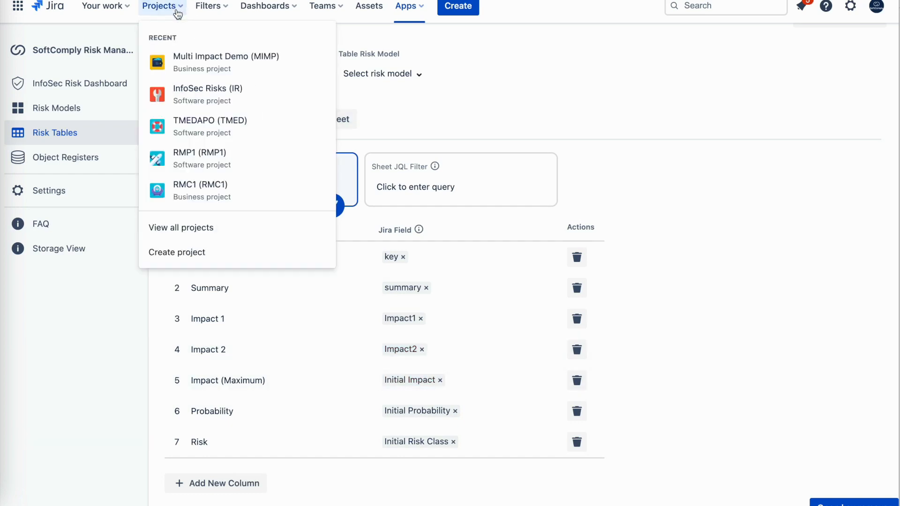
pyautogui.click(195, 71)
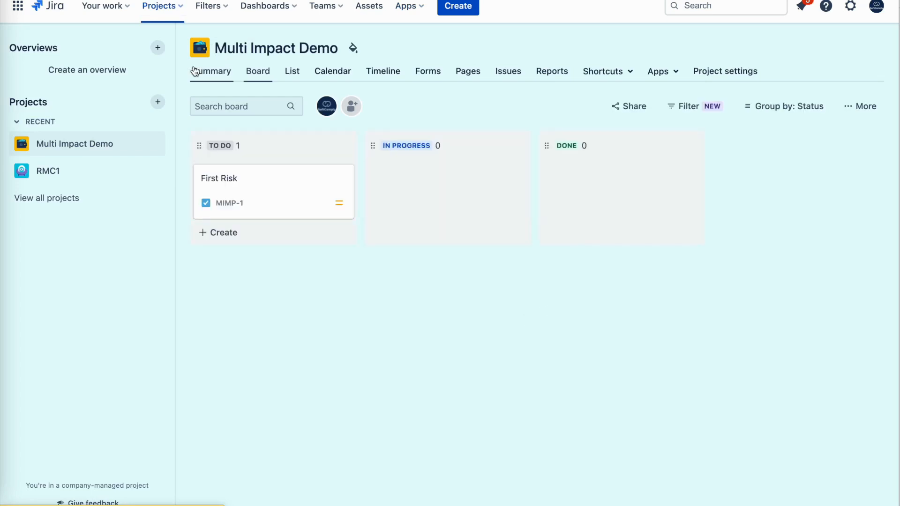
pyautogui.click(673, 74)
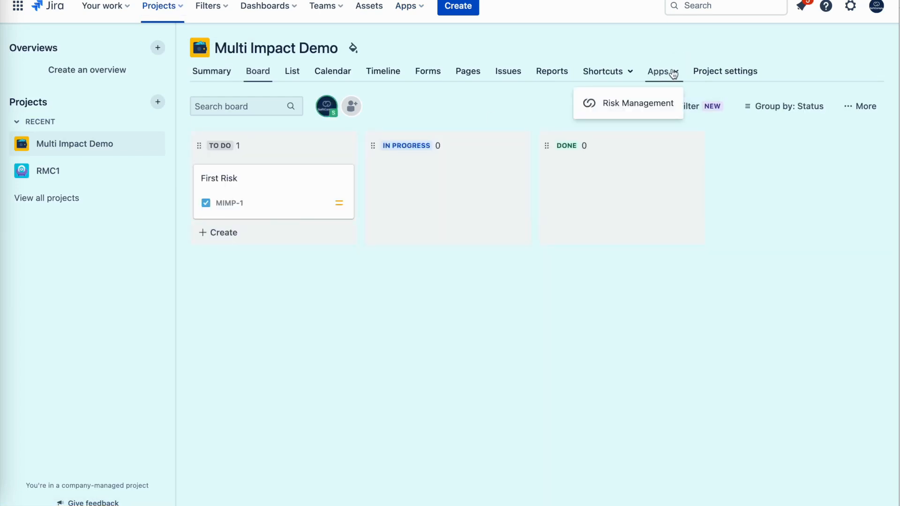
pyautogui.click(641, 104)
pyautogui.click(29, 224)
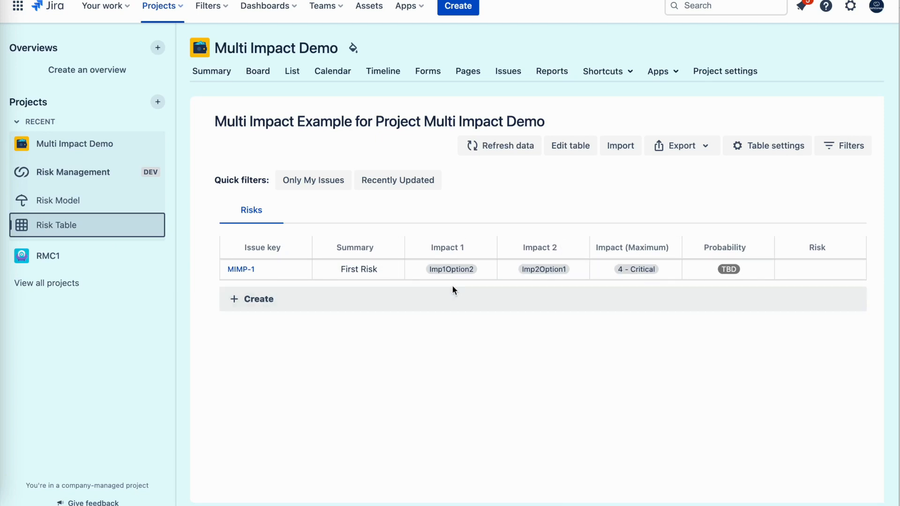
# - Create a task with the summary "Second Risk" in the Risks sheet
pyautogui.click(230, 311)
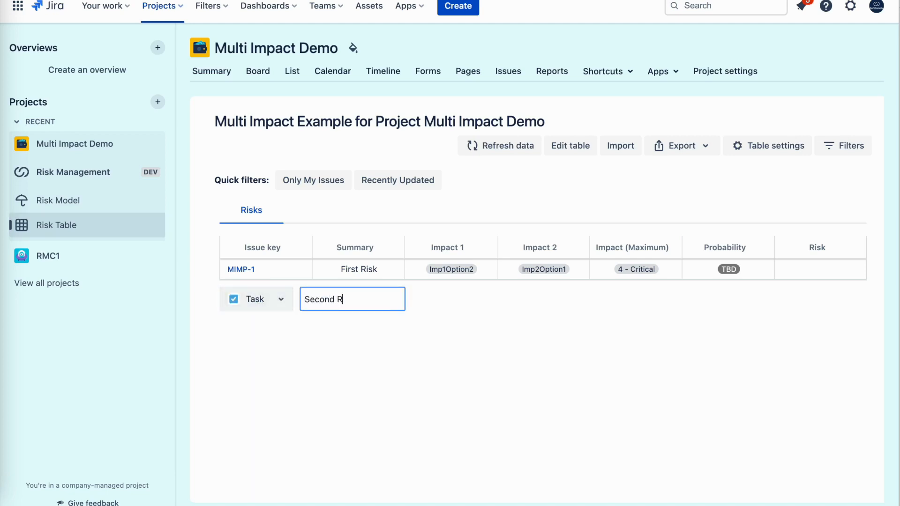
pyautogui.press('Return')
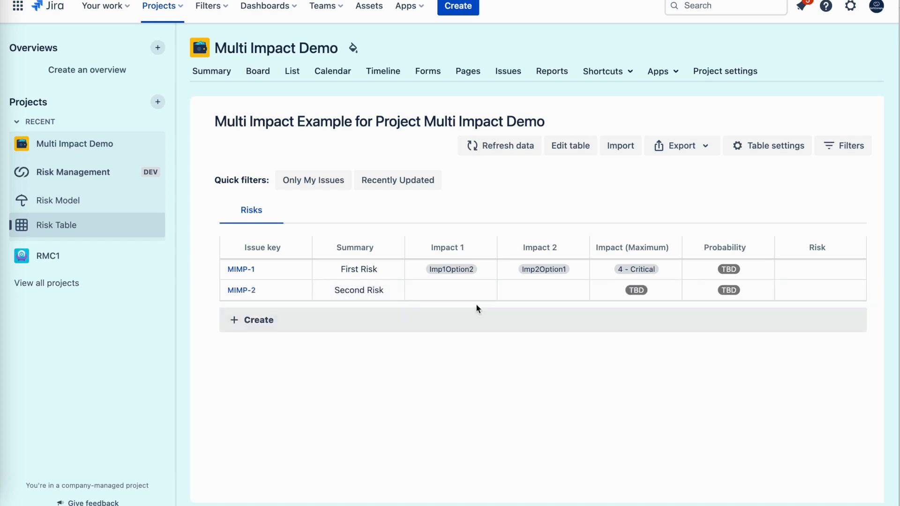
# - Examine the options available for Impact 1 and Impact 2 on the Second Risk row without choosing any
pyautogui.click(474, 289)
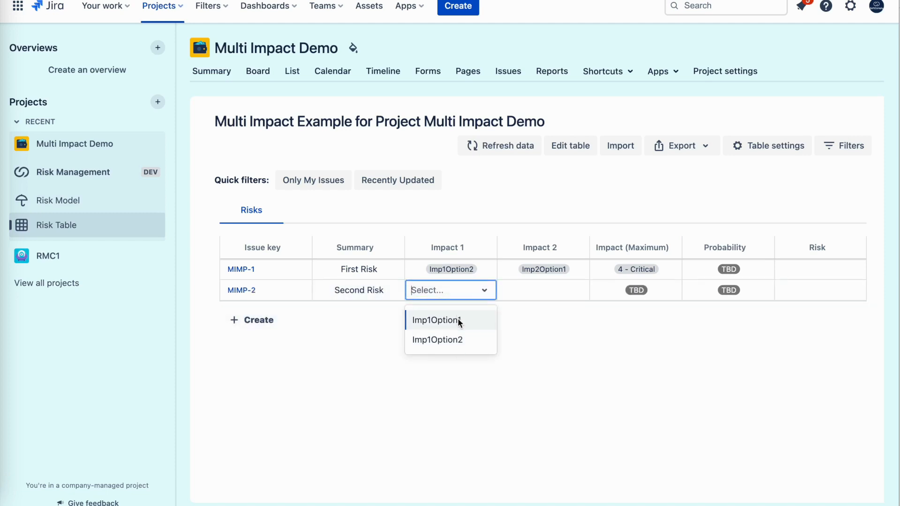
pyautogui.click(572, 289)
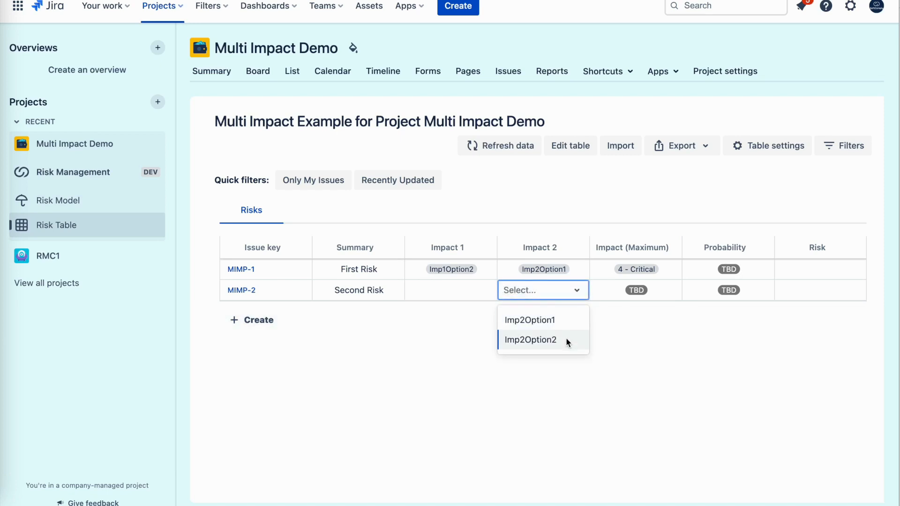
pyautogui.click(564, 398)
# - Open the Update ImpactMax field rule in the global automation settings
pyautogui.click(252, 320)
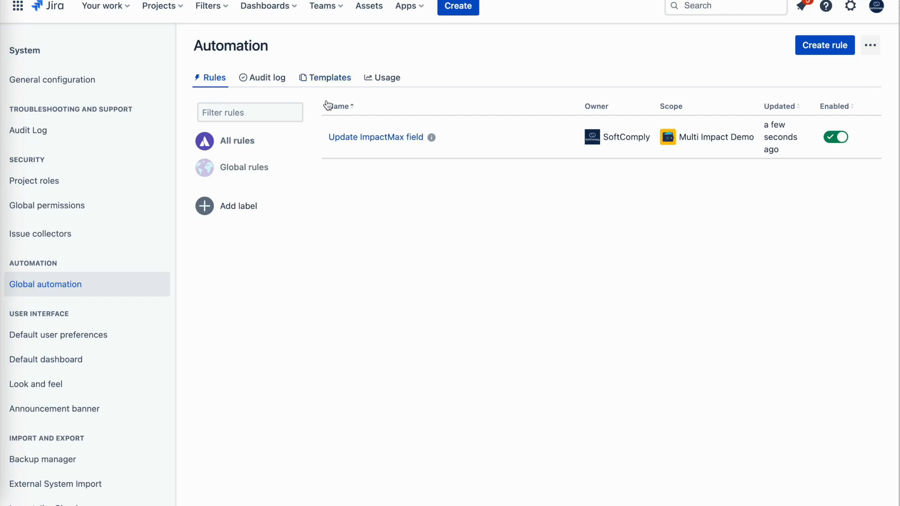
pyautogui.click(351, 137)
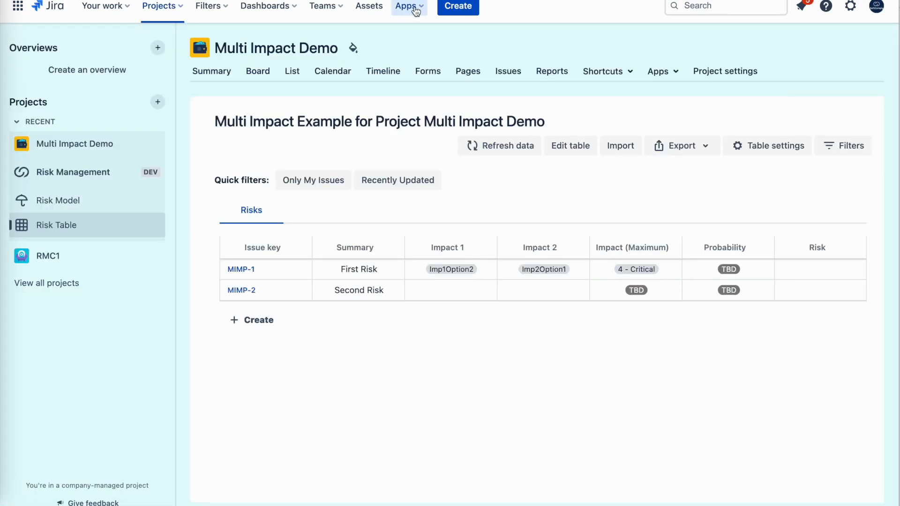
# - Open the Automation Assistant in the Risk Manager Plus settings
pyautogui.click(416, 9)
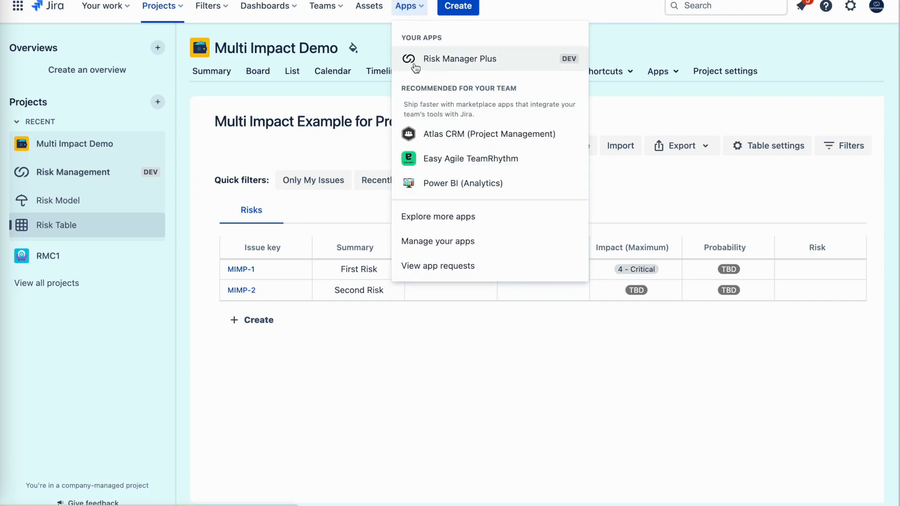
pyautogui.click(416, 67)
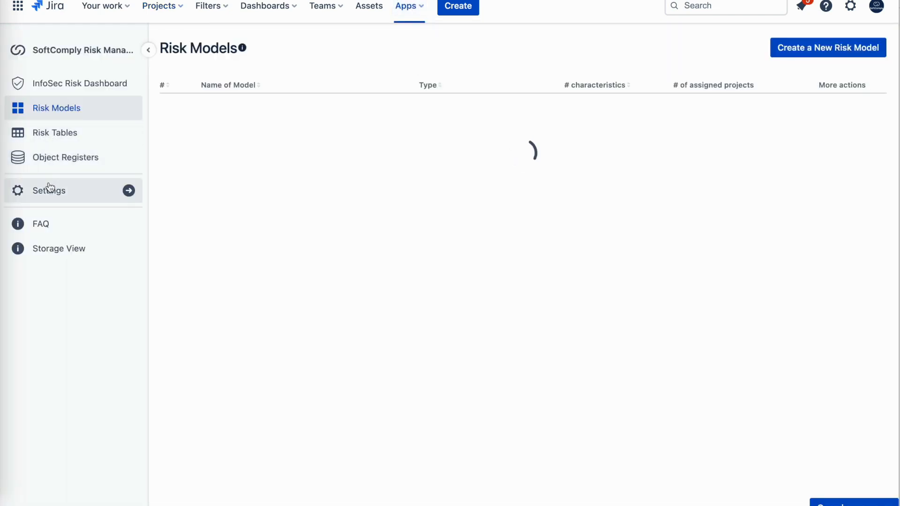
pyautogui.click(49, 188)
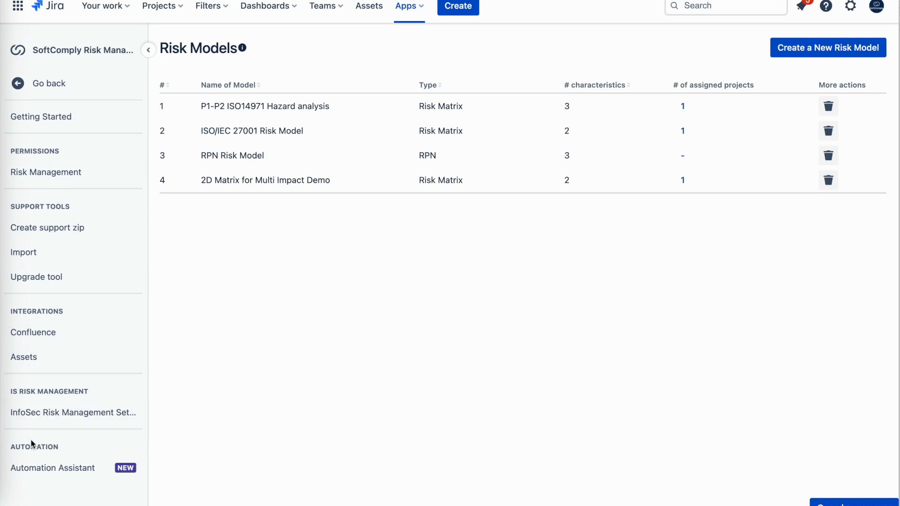
pyautogui.click(43, 476)
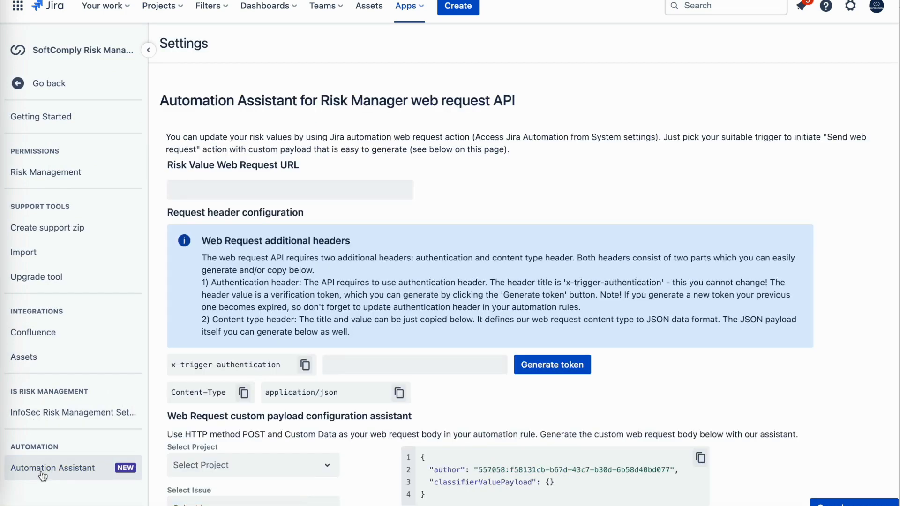
# - In the custom payload configuration, set the project to Multi Impact Demo and the issue to {{issue.key}}
pyautogui.scroll(-1, 379, 372)
pyautogui.scroll(-5, 379, 367)
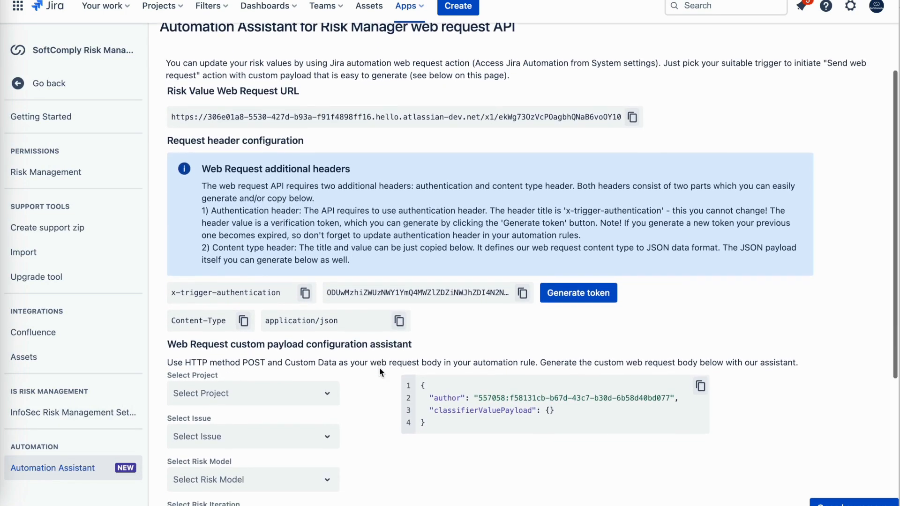
pyautogui.scroll(-2, 379, 369)
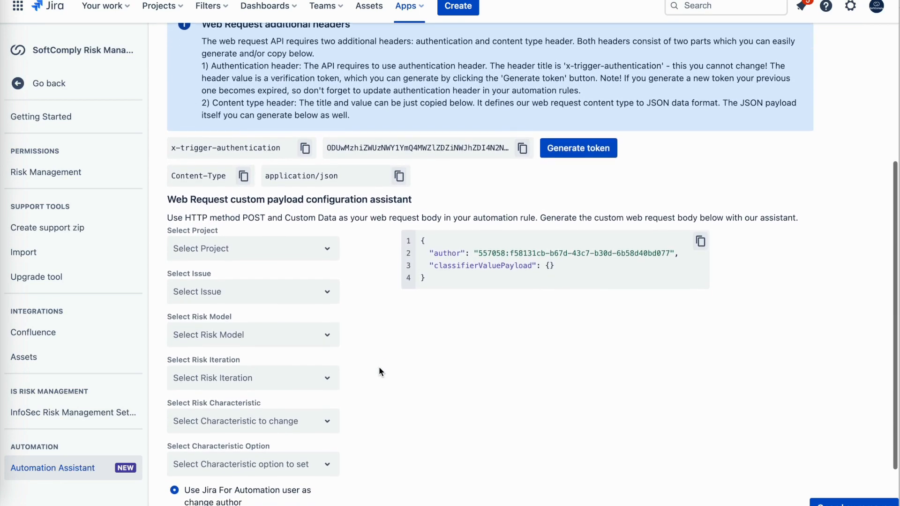
pyautogui.scroll(-1, 379, 371)
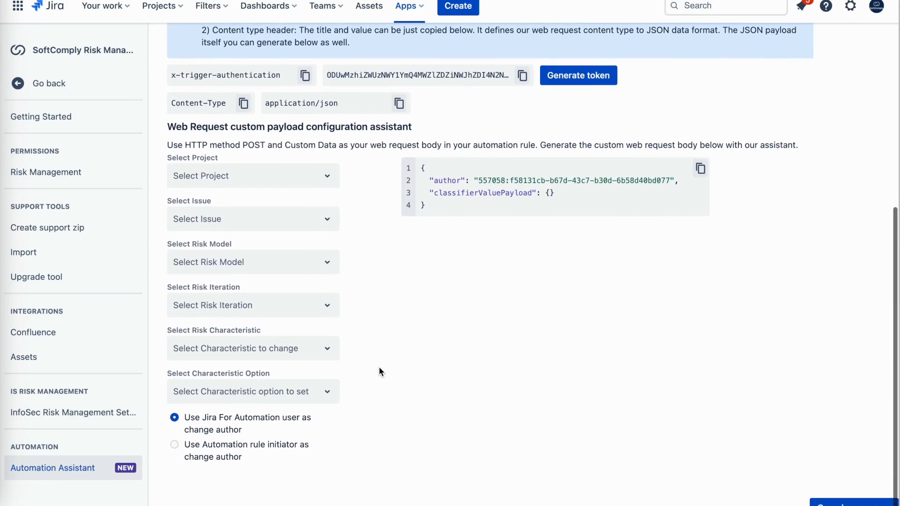
pyautogui.click(291, 176)
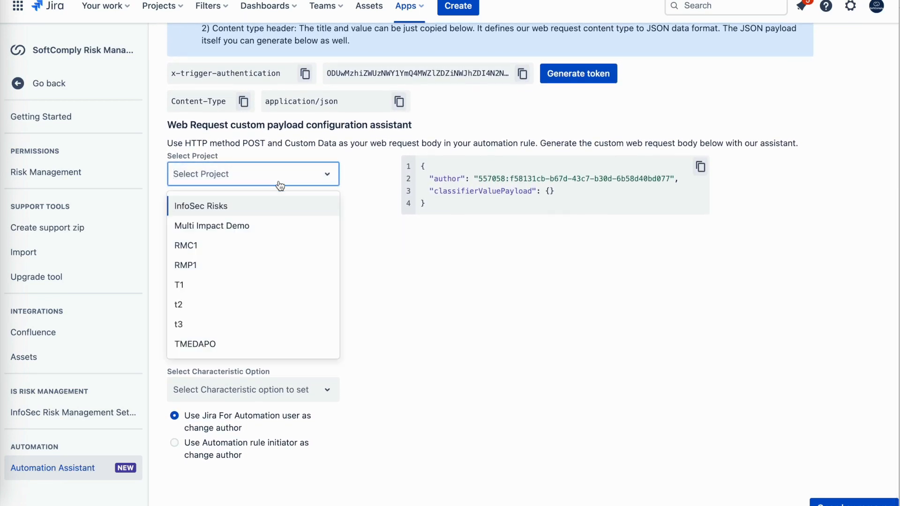
pyautogui.click(233, 225)
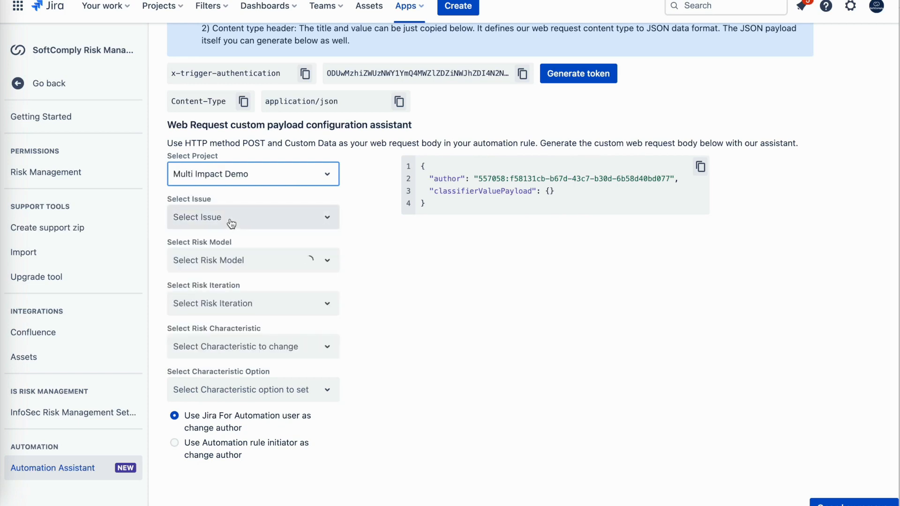
pyautogui.click(233, 218)
pyautogui.click(218, 264)
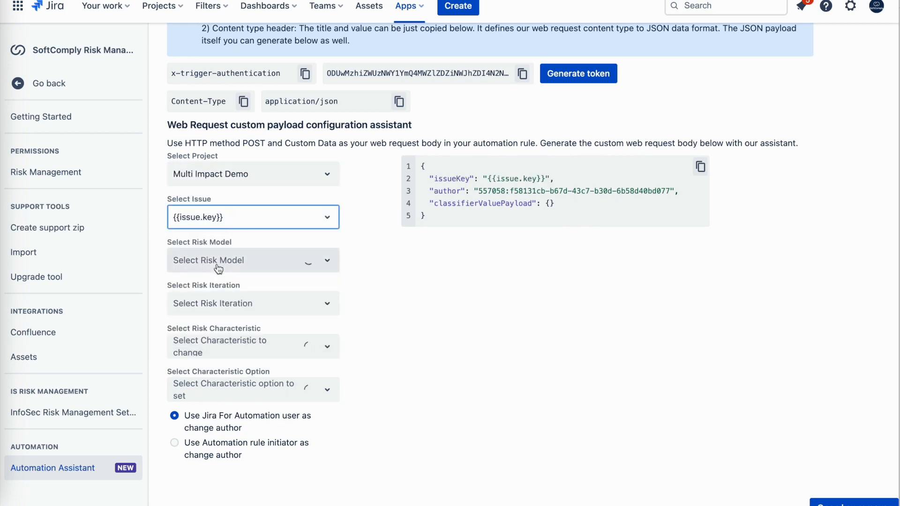
# - Set the payload's risk model to 2D Matrix for Multi Impact Demo and its risk iteration to Initial
pyautogui.click(231, 261)
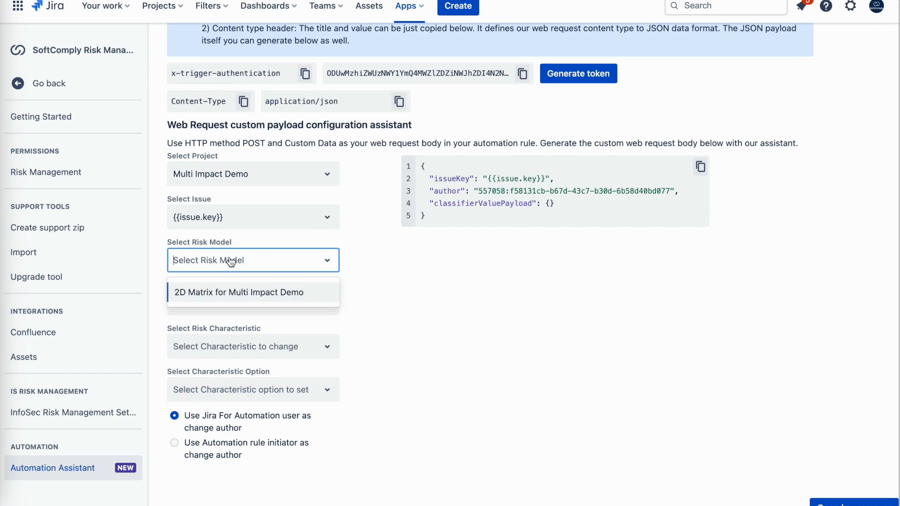
pyautogui.click(227, 296)
pyautogui.click(229, 298)
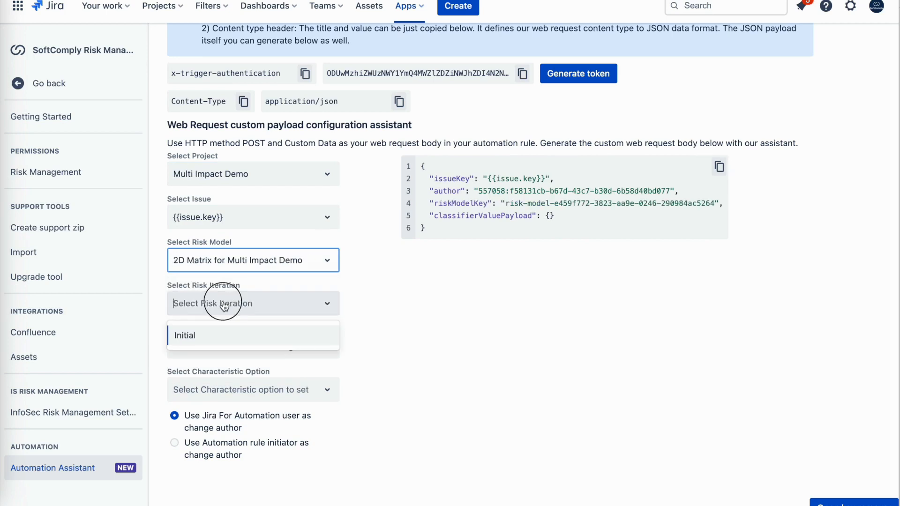
pyautogui.click(213, 331)
# - Set the payload's risk characteristic to Impact, its option to Negligible, and the Automation rule initiator as change author
pyautogui.click(212, 345)
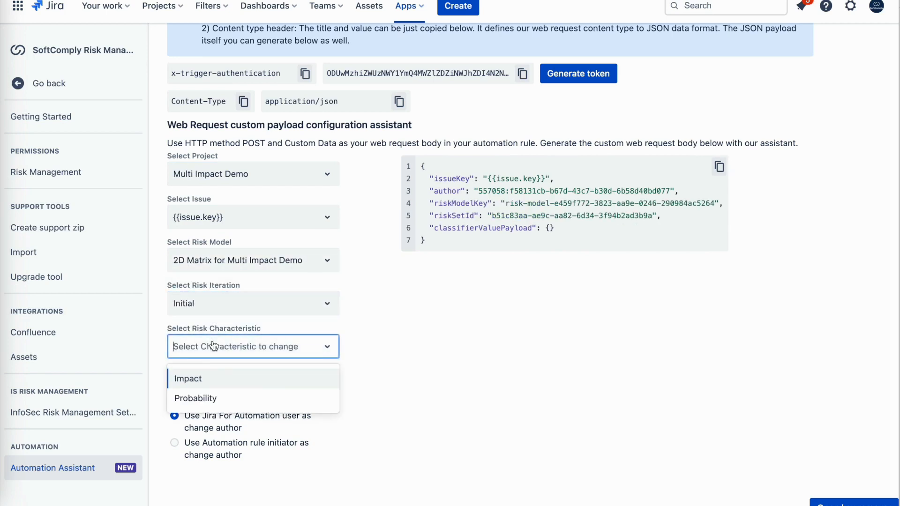
pyautogui.click(203, 378)
pyautogui.click(205, 391)
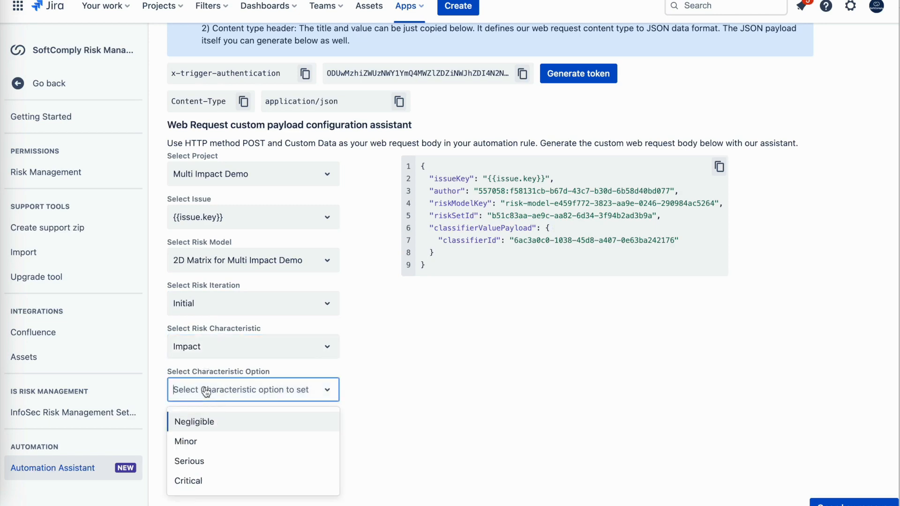
pyautogui.click(202, 419)
pyautogui.click(175, 443)
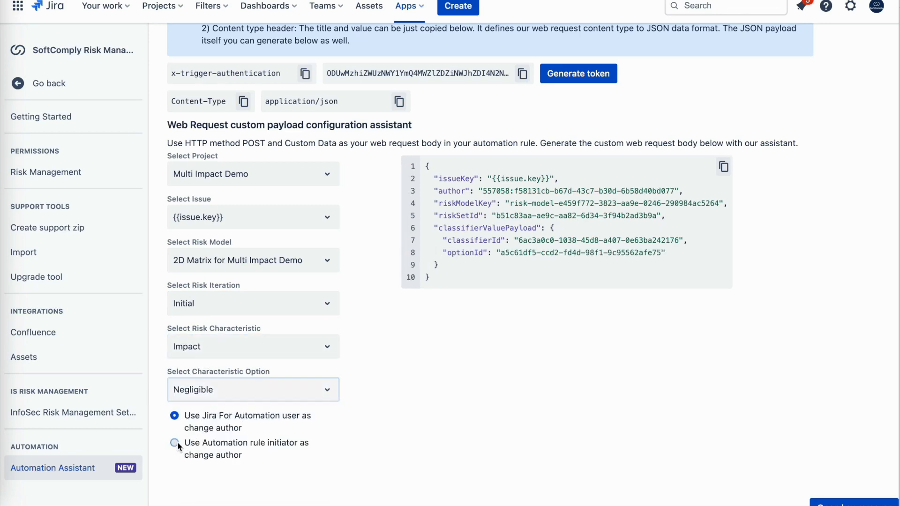
pyautogui.scroll(2, 464, 410)
pyautogui.scroll(-1, 464, 414)
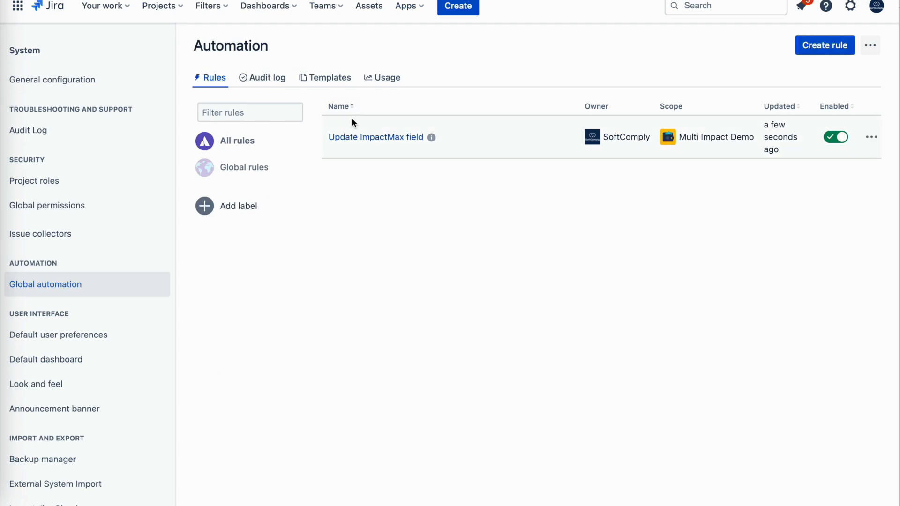
# - Open the Update ImpactMax field rule and review its rule details and field value change trigger
pyautogui.click(377, 141)
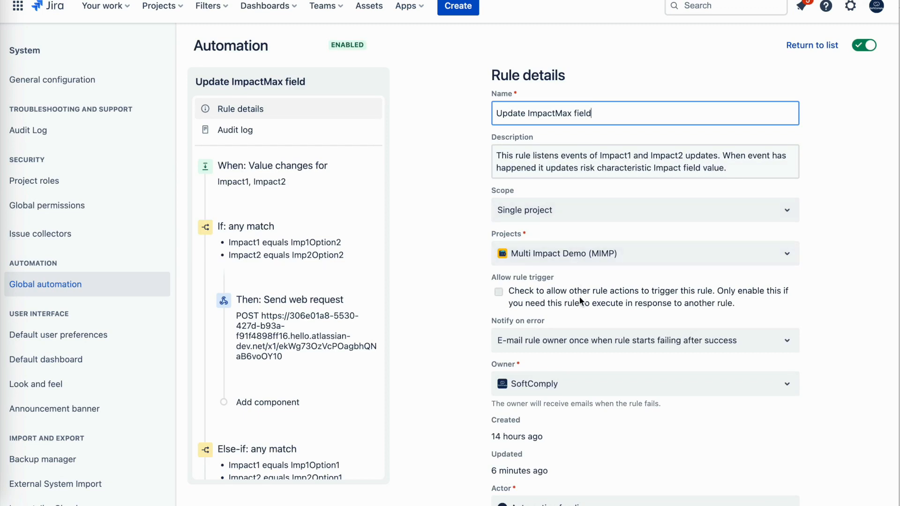
pyautogui.scroll(-4, 593, 342)
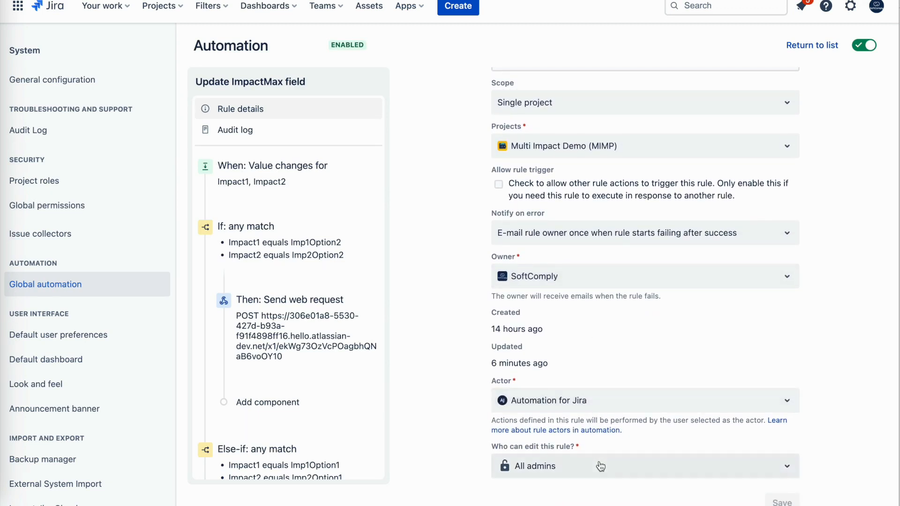
pyautogui.click(290, 167)
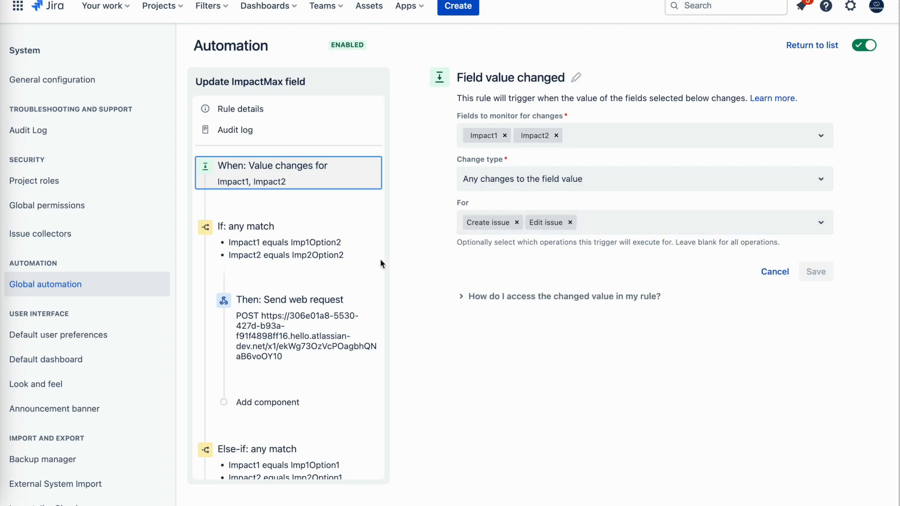
# - Inspect the rule's If block and expand its Impact1 and Impact2 conditions
pyautogui.click(251, 229)
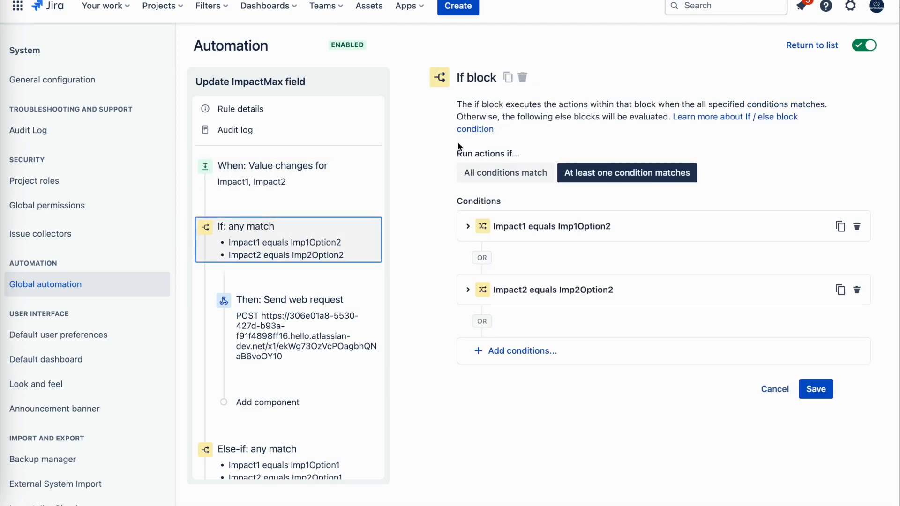
pyautogui.click(466, 229)
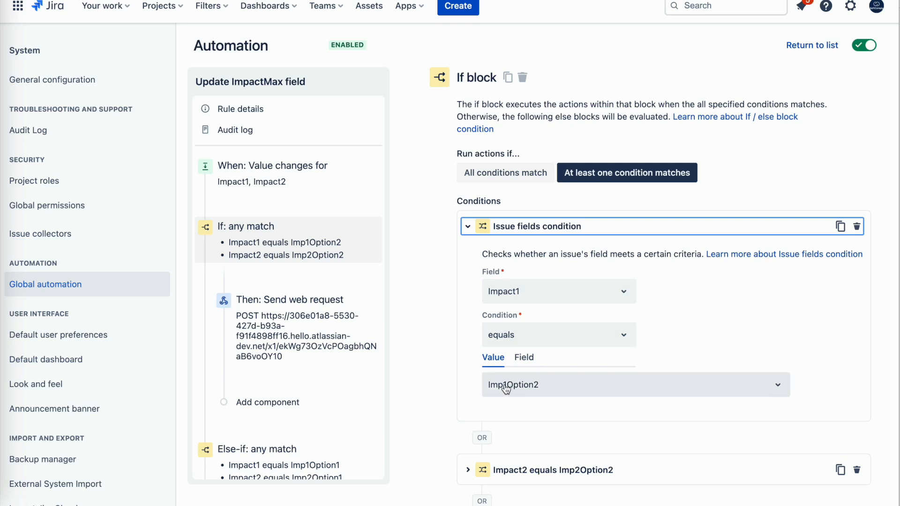
pyautogui.scroll(-2, 556, 421)
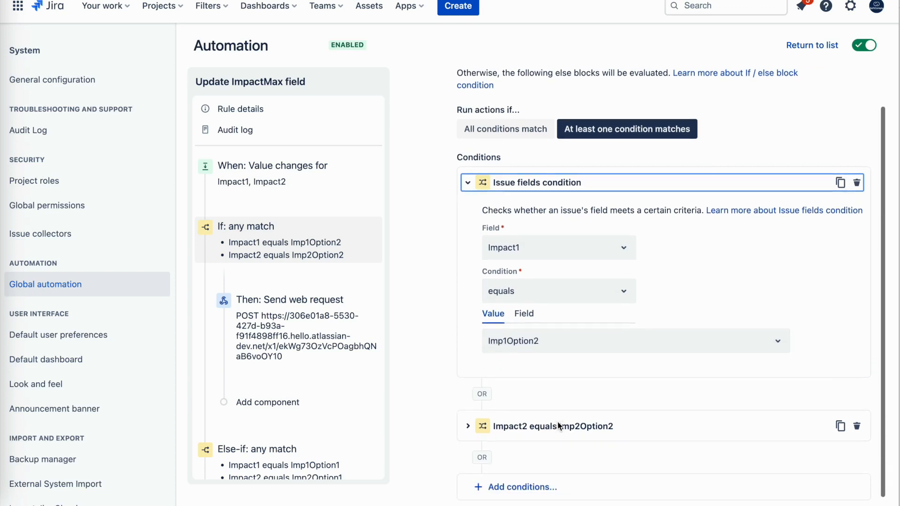
pyautogui.moveTo(486, 372); pyautogui.dragTo(471, 375)
pyautogui.click(467, 404)
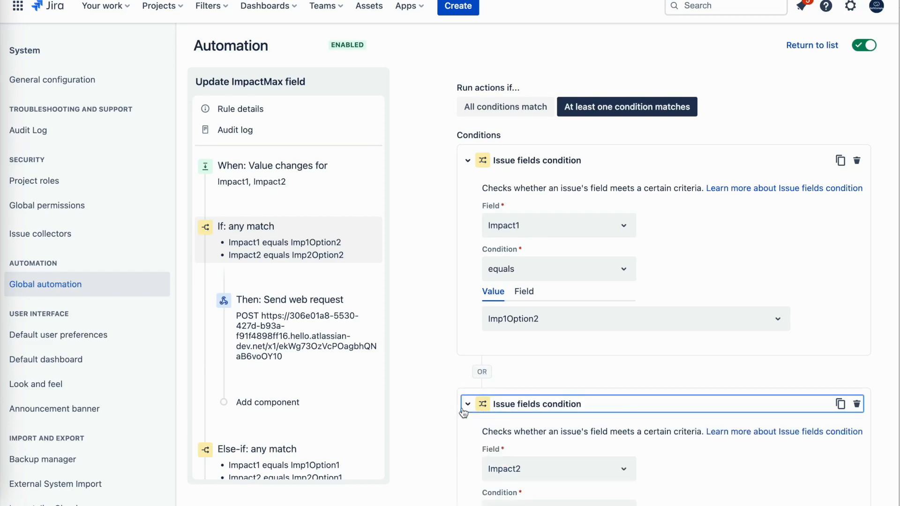
pyautogui.scroll(-4, 437, 424)
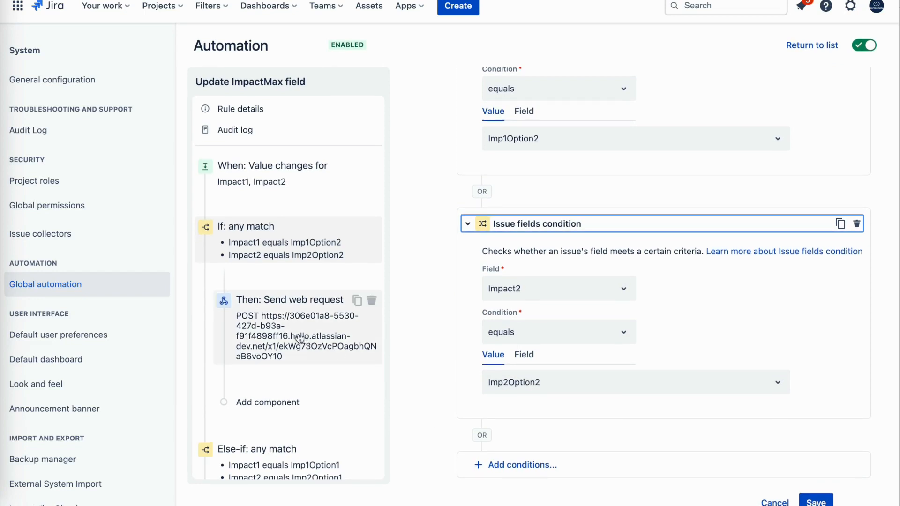
# - Review the If block's Send web request action, including its URL, headers, HTTP method and custom data payload
pyautogui.click(284, 305)
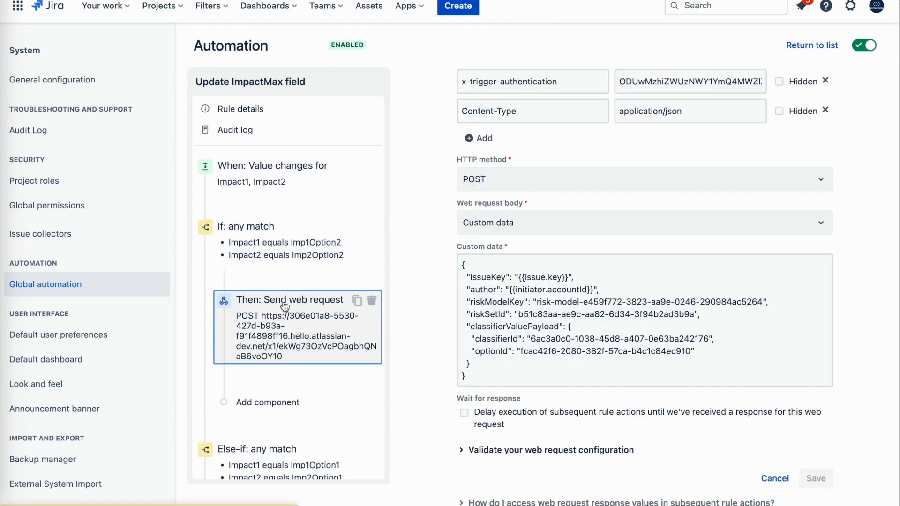
pyautogui.scroll(1, 474, 157)
pyautogui.scroll(2, 474, 157)
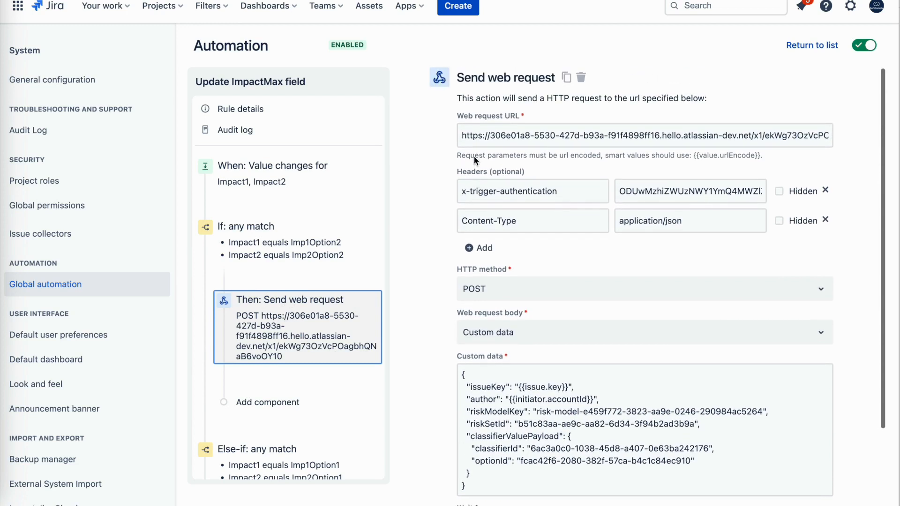
pyautogui.click(467, 77)
pyautogui.moveTo(467, 77); pyautogui.dragTo(560, 78)
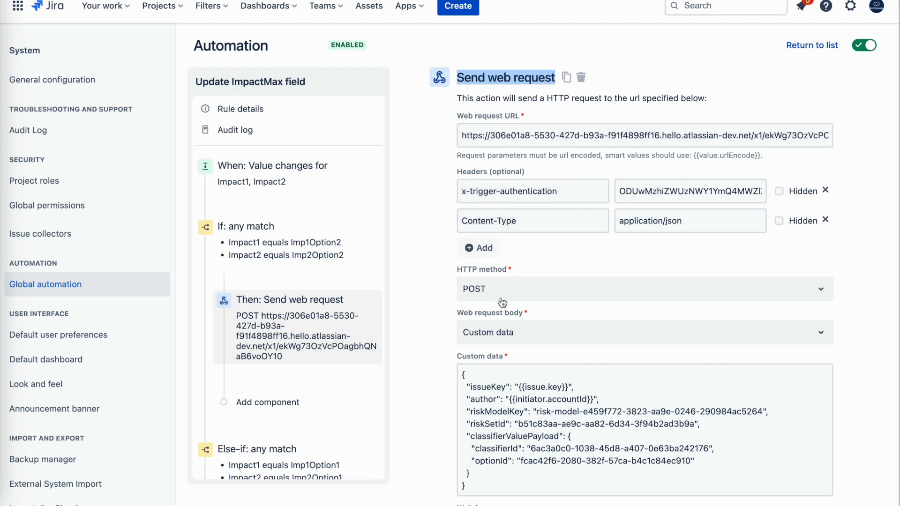
pyautogui.scroll(-2, 446, 369)
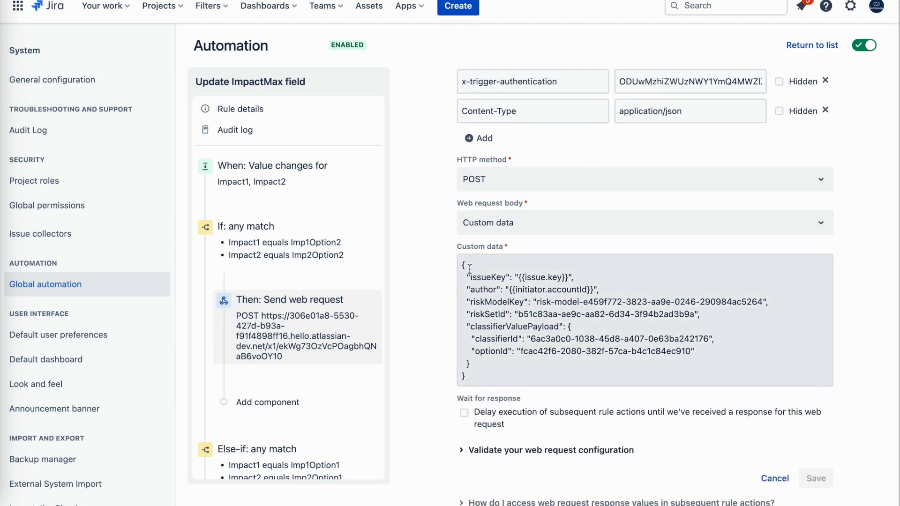
pyautogui.moveTo(462, 264); pyautogui.dragTo(505, 397)
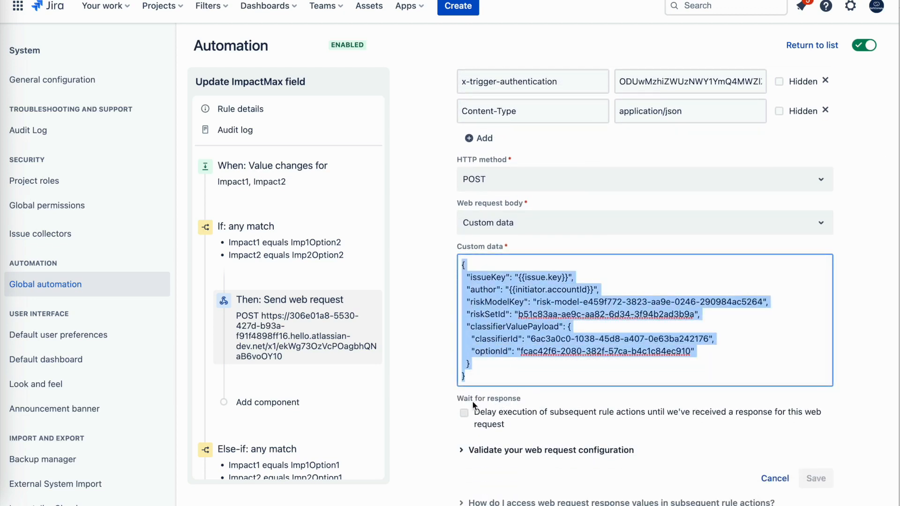
pyautogui.click(437, 375)
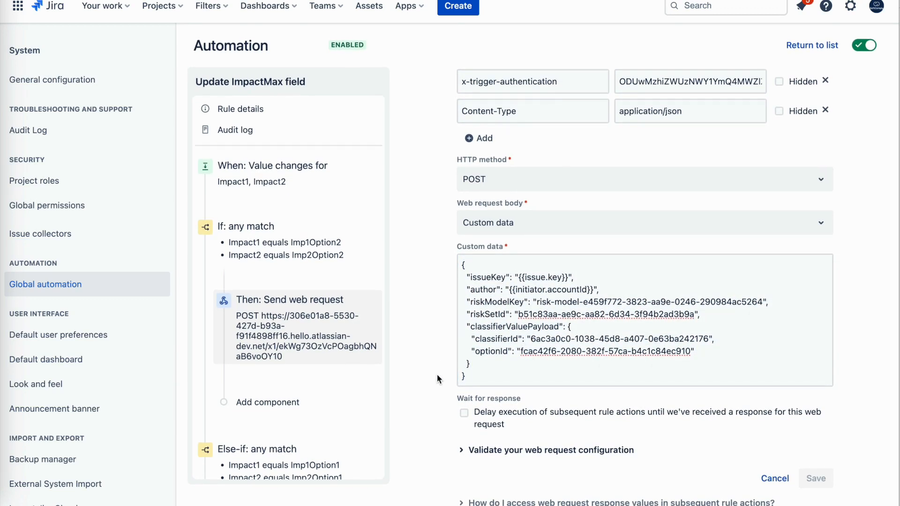
# - Examine the Else-if block's conditions and the custom data of its Send web request action
pyautogui.scroll(-4, 314, 416)
pyautogui.scroll(-1, 314, 412)
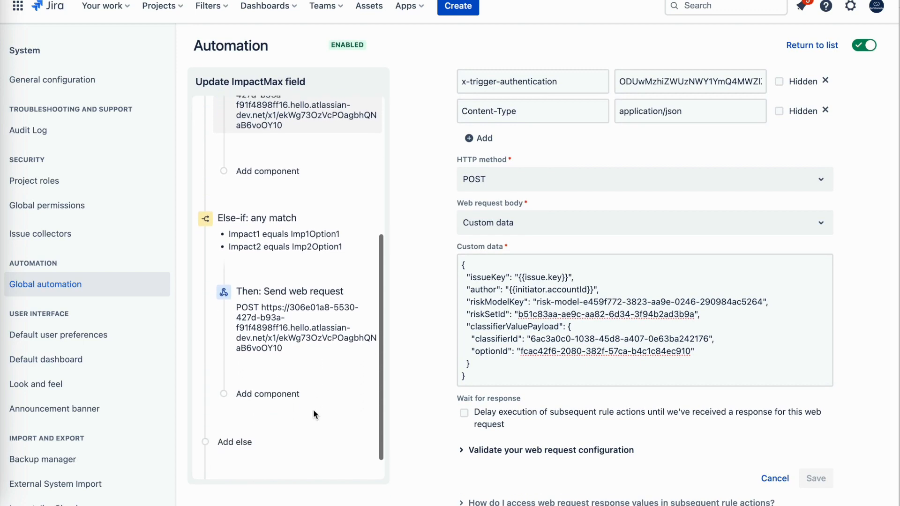
pyautogui.click(258, 217)
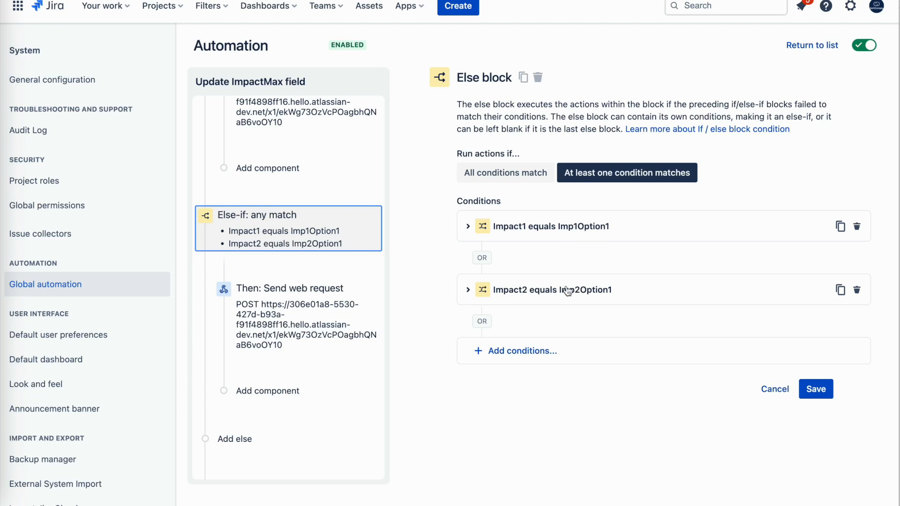
pyautogui.click(287, 293)
pyautogui.scroll(-5, 543, 331)
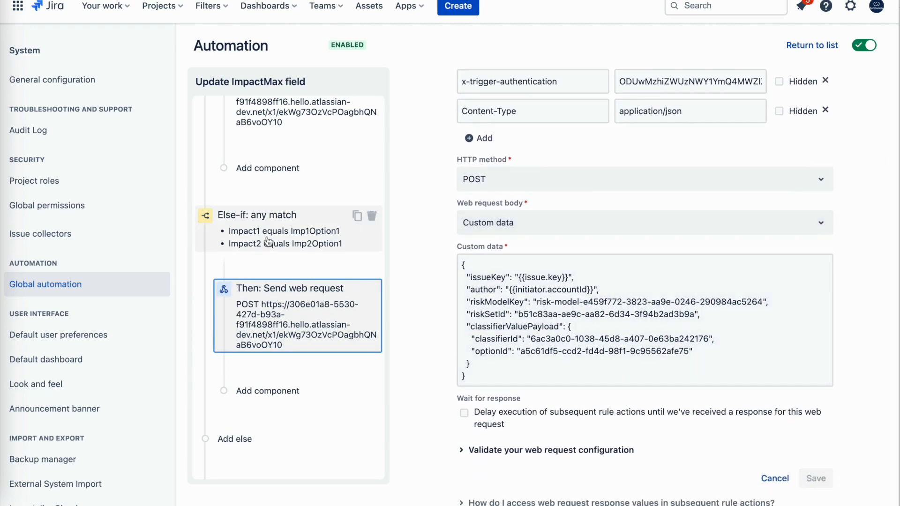
pyautogui.scroll(5, 290, 300)
pyautogui.scroll(5, 614, 134)
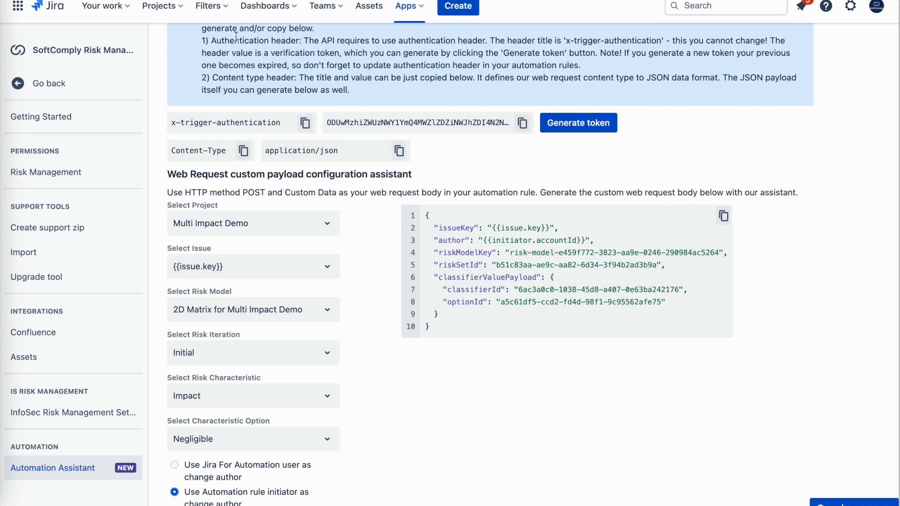
# - Open the risk table of the Multi Impact Demo project
pyautogui.click(174, 9)
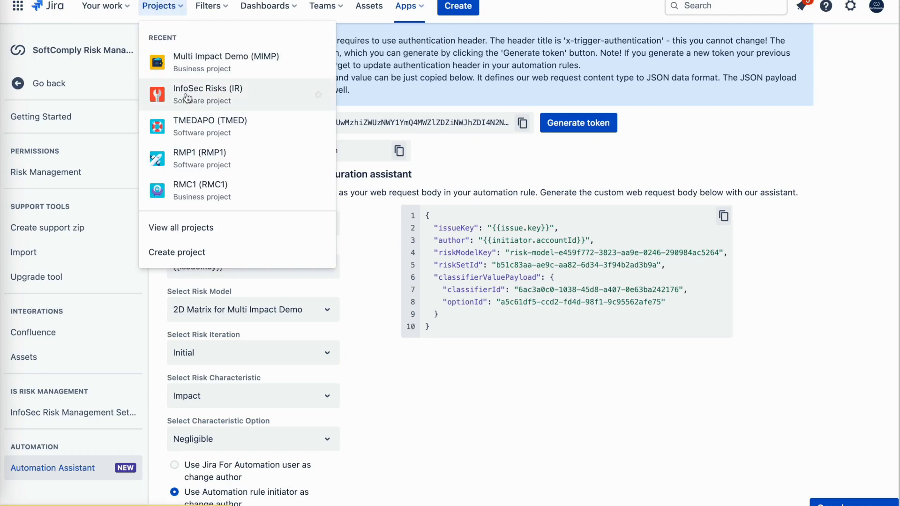
pyautogui.click(257, 61)
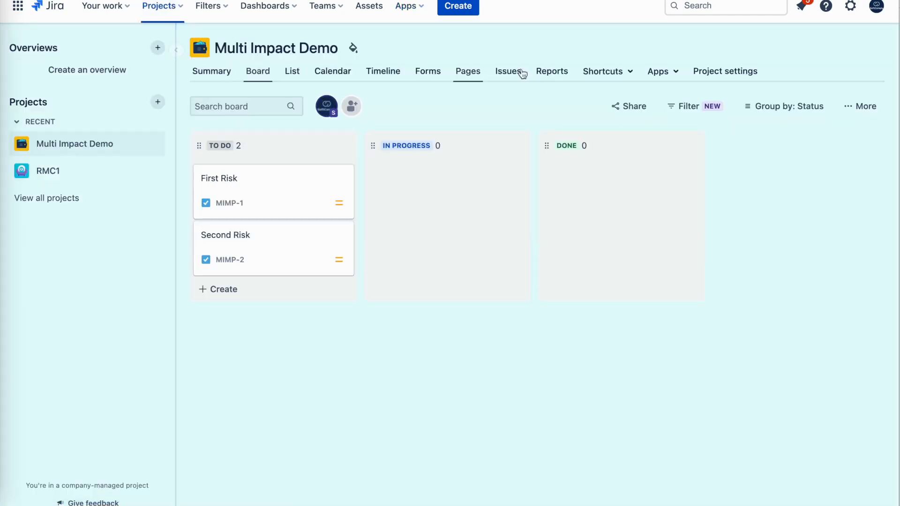
pyautogui.click(666, 74)
pyautogui.click(634, 102)
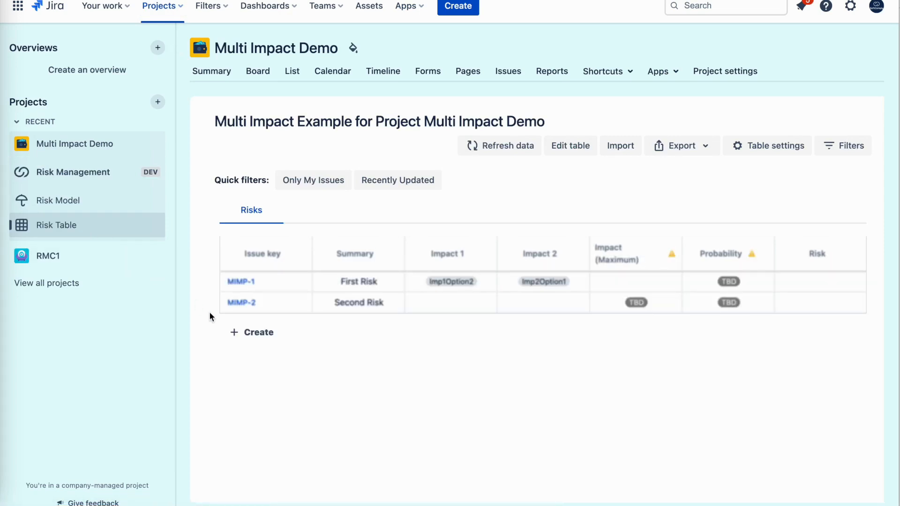
# - Set Impact 1 of the Second Risk to Imp1Option2 and refresh the risk table data
pyautogui.click(480, 291)
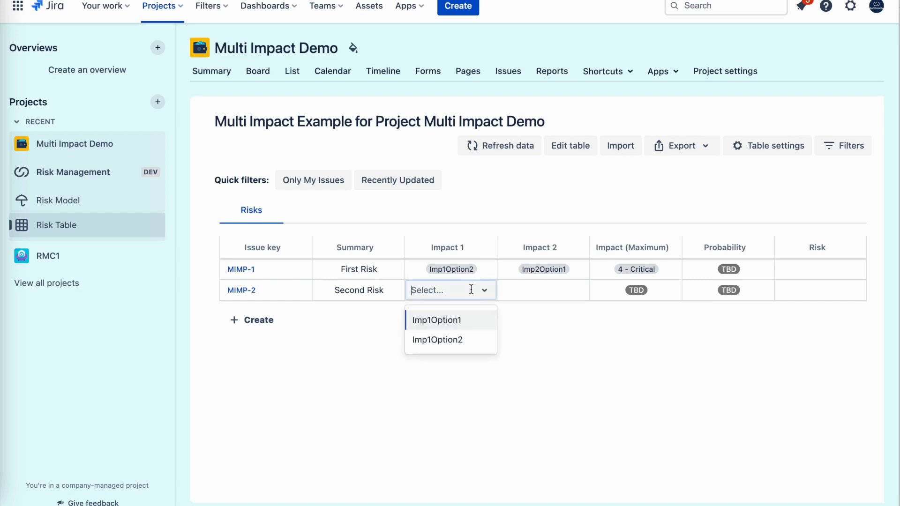
pyautogui.click(448, 341)
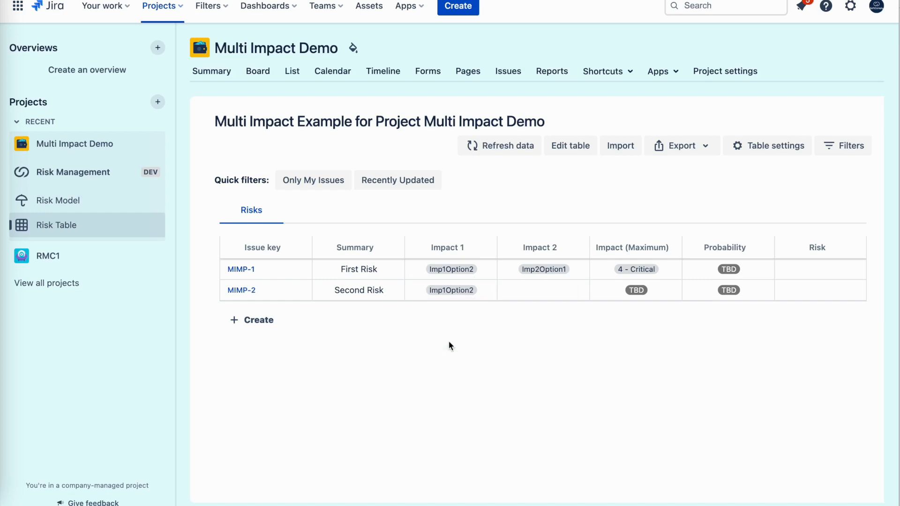
pyautogui.click(497, 146)
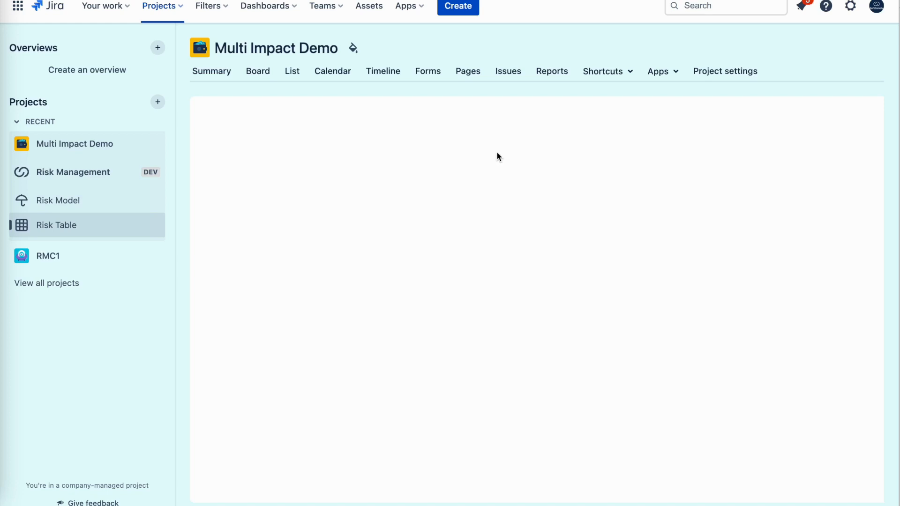